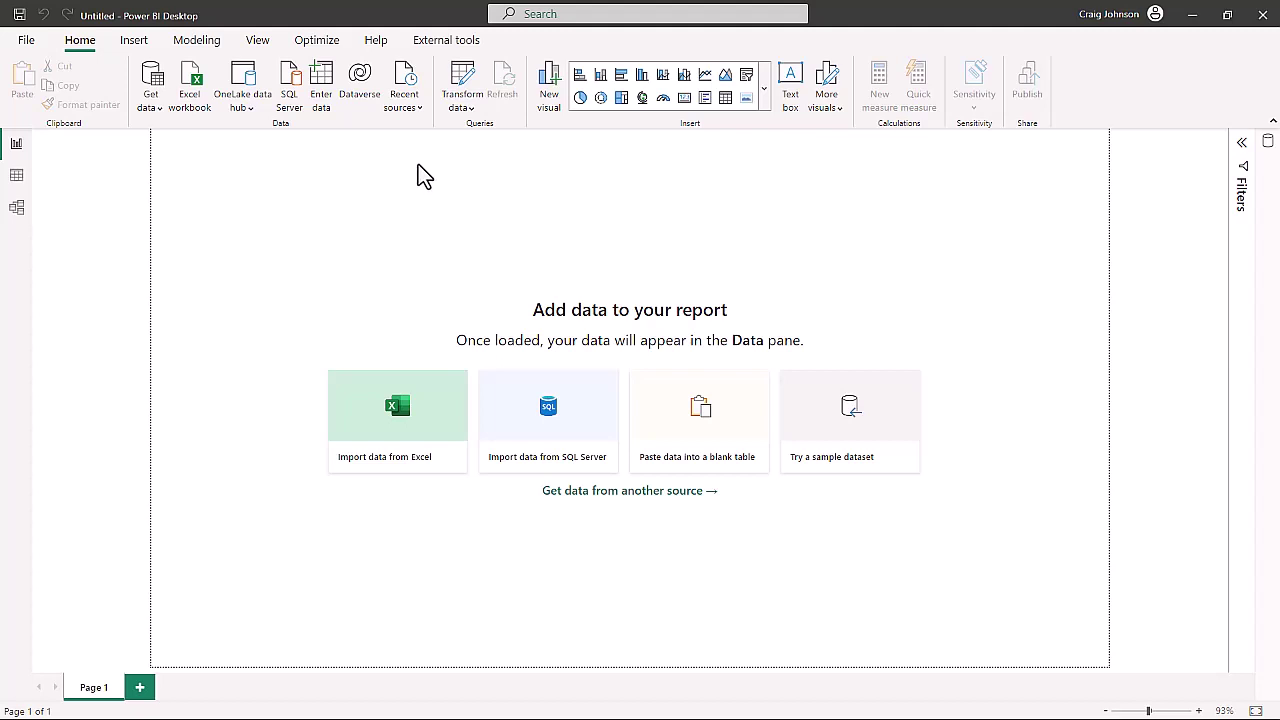
Step: Launch the empty Power Query Editor via Transform data and show the common new data sources
left_click(463, 101)
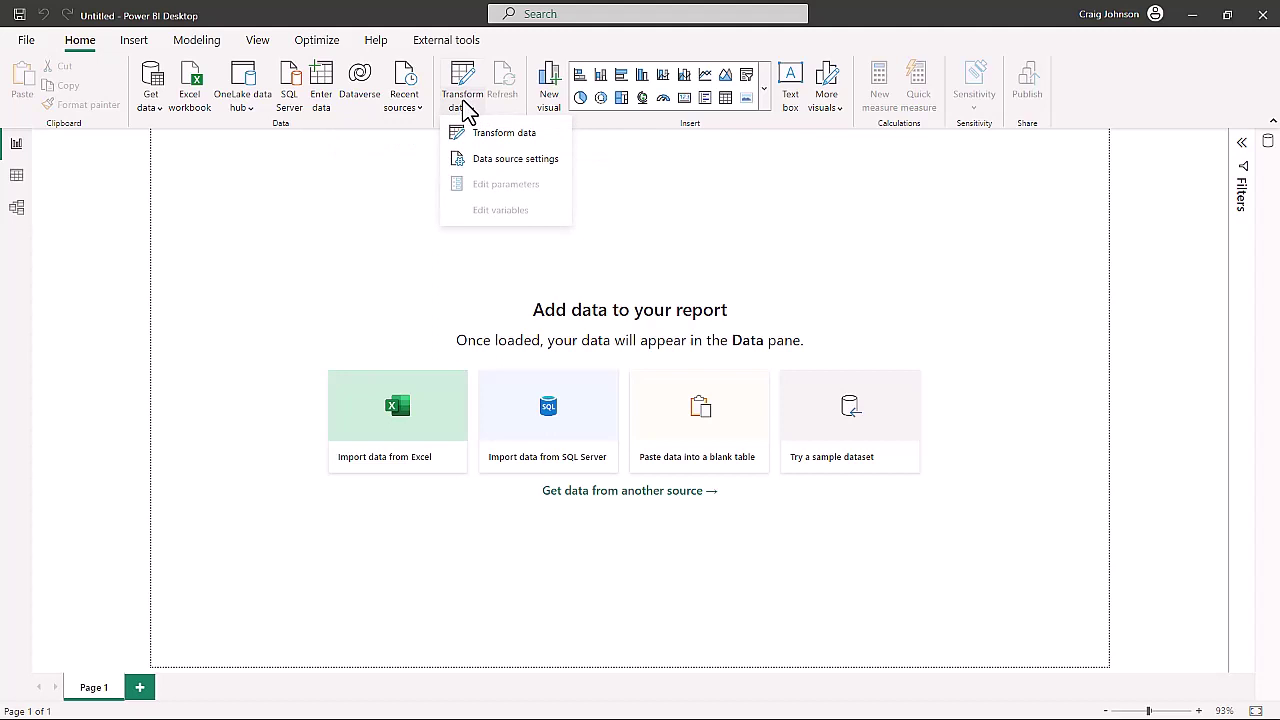
left_click(486, 136)
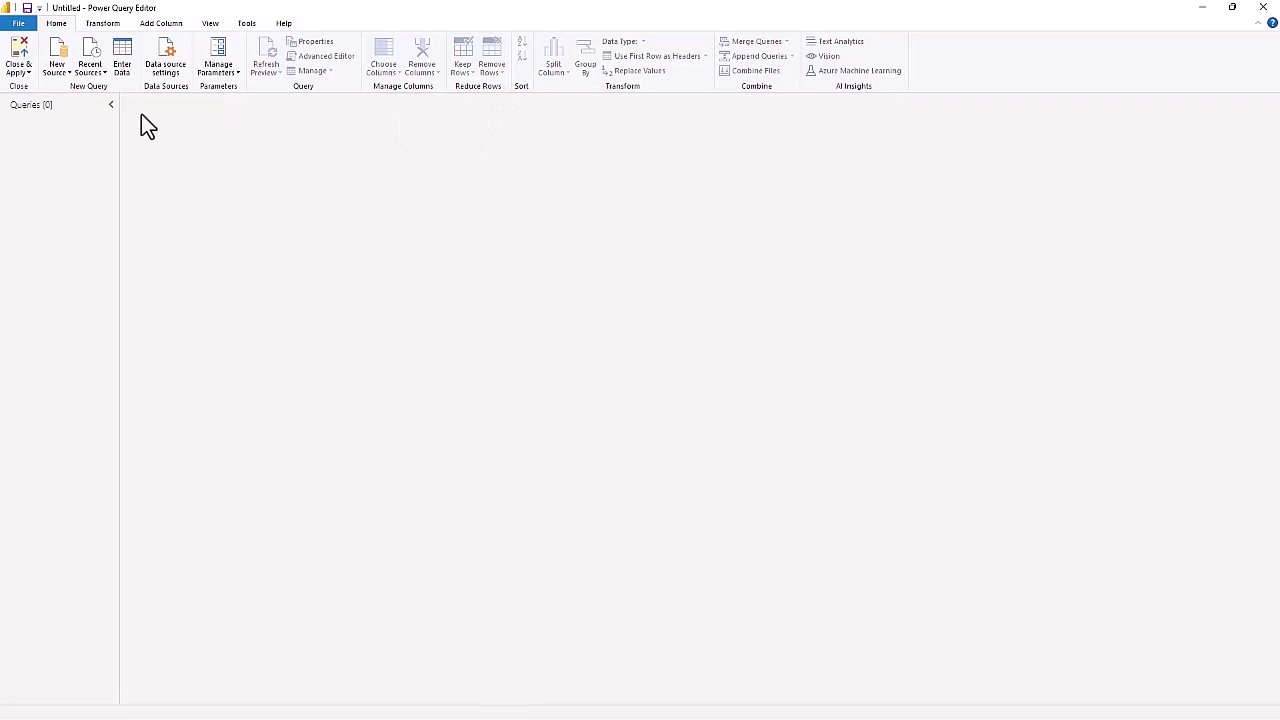
left_click(55, 70)
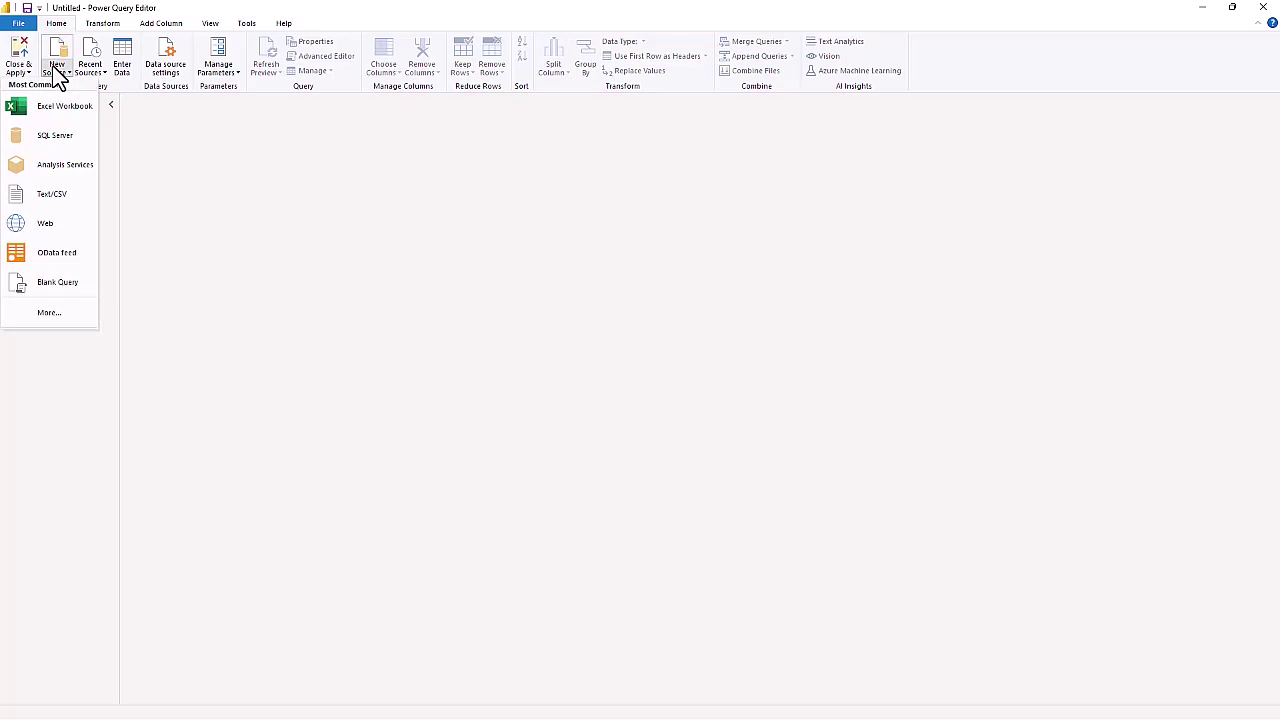
Step: Browse the File, Database, Fabric, Power Platform and Azure connector categories, then select File > Folder
left_click(48, 314)
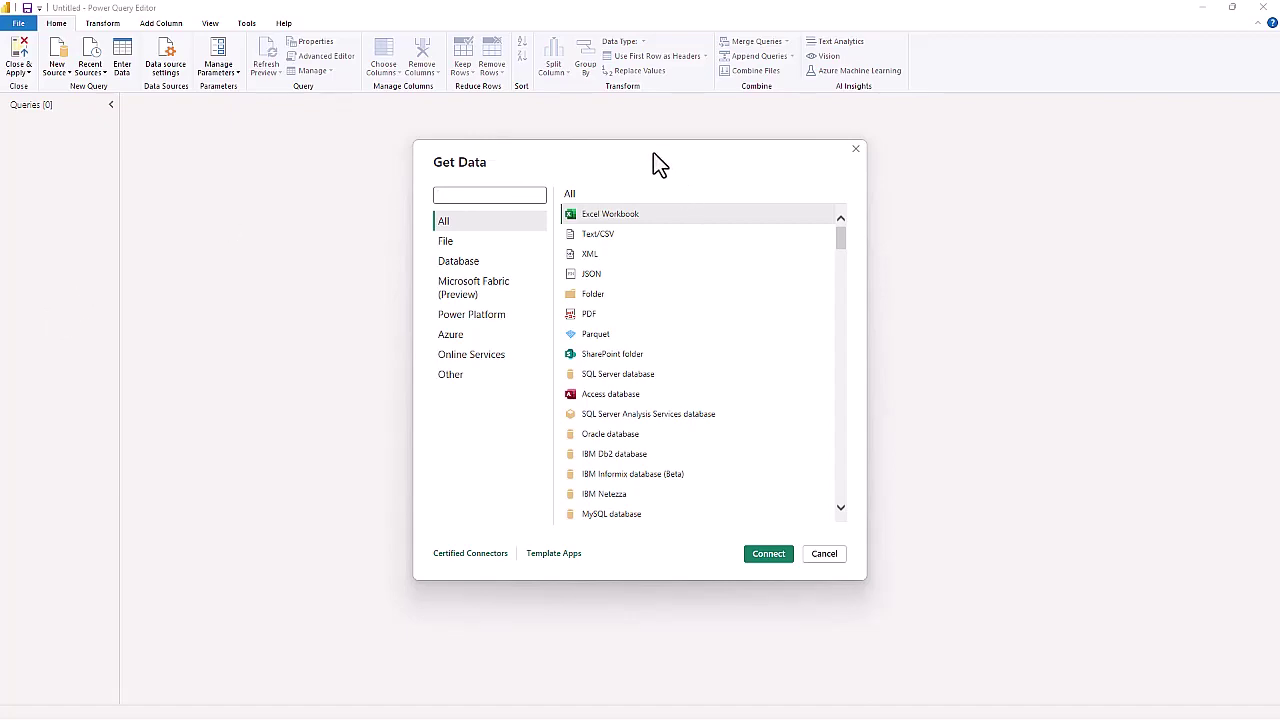
left_click_drag(653, 153, 625, 136)
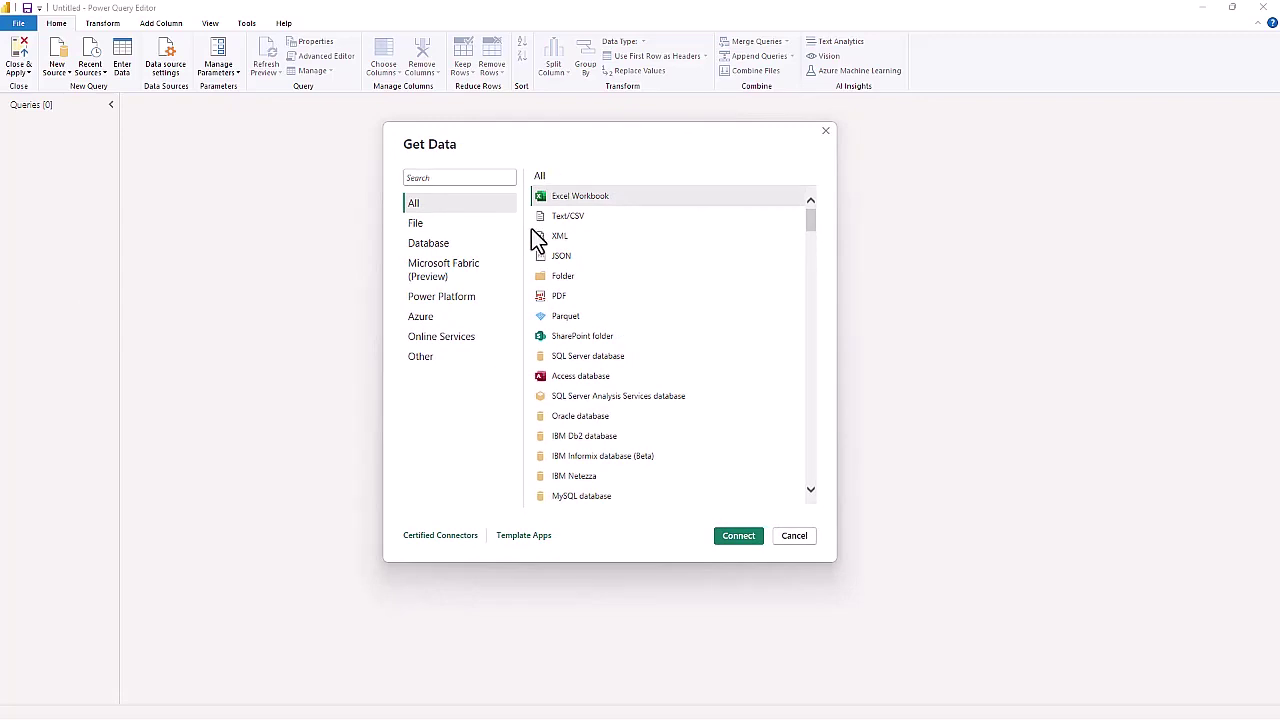
left_click(418, 228)
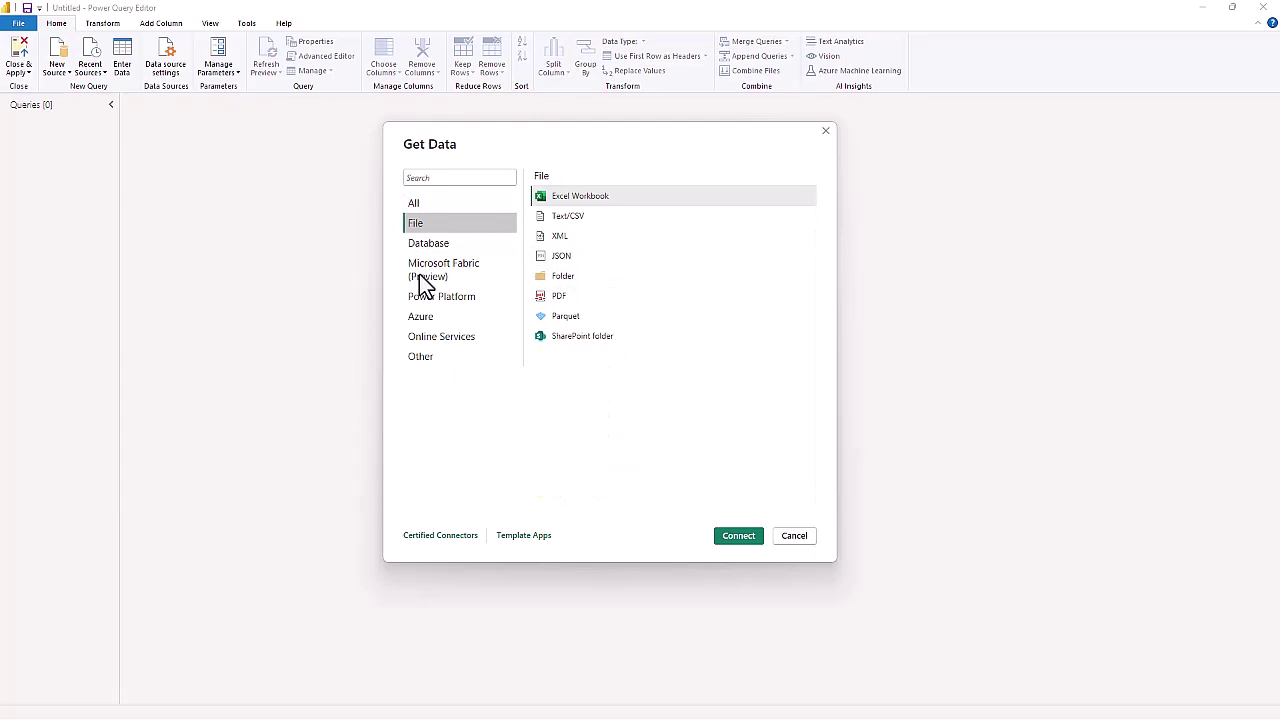
left_click(425, 250)
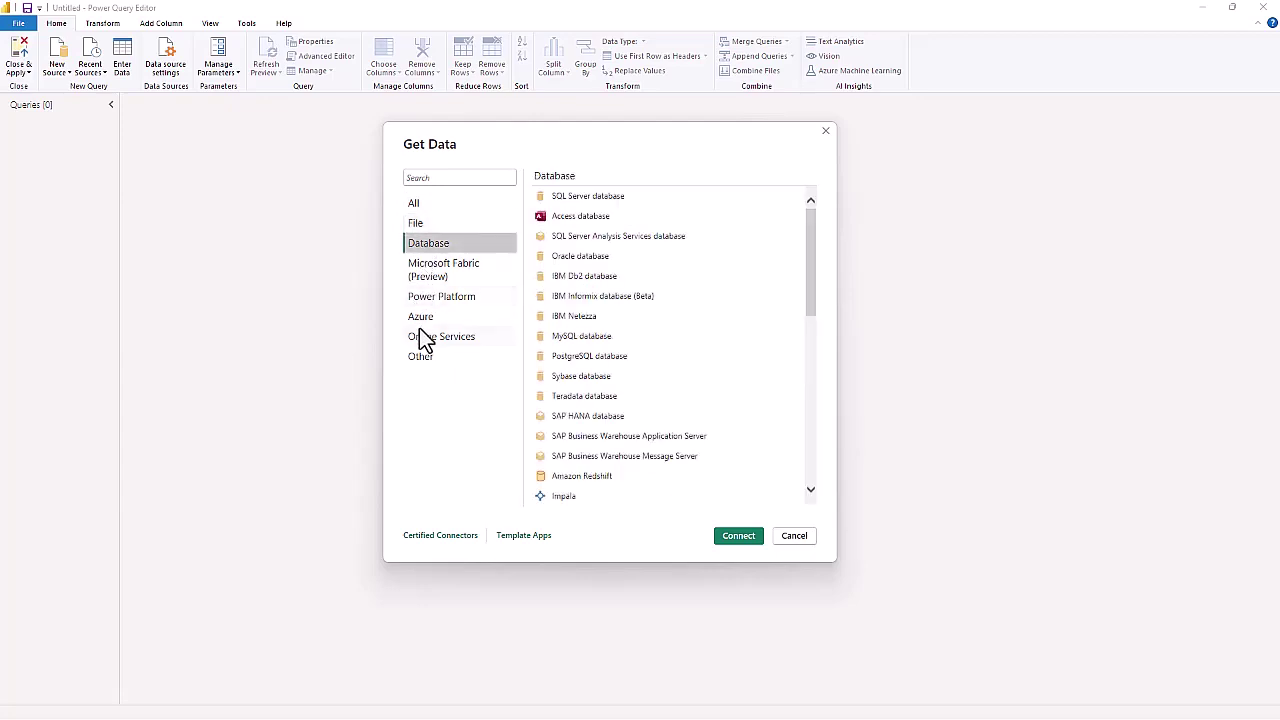
left_click(424, 280)
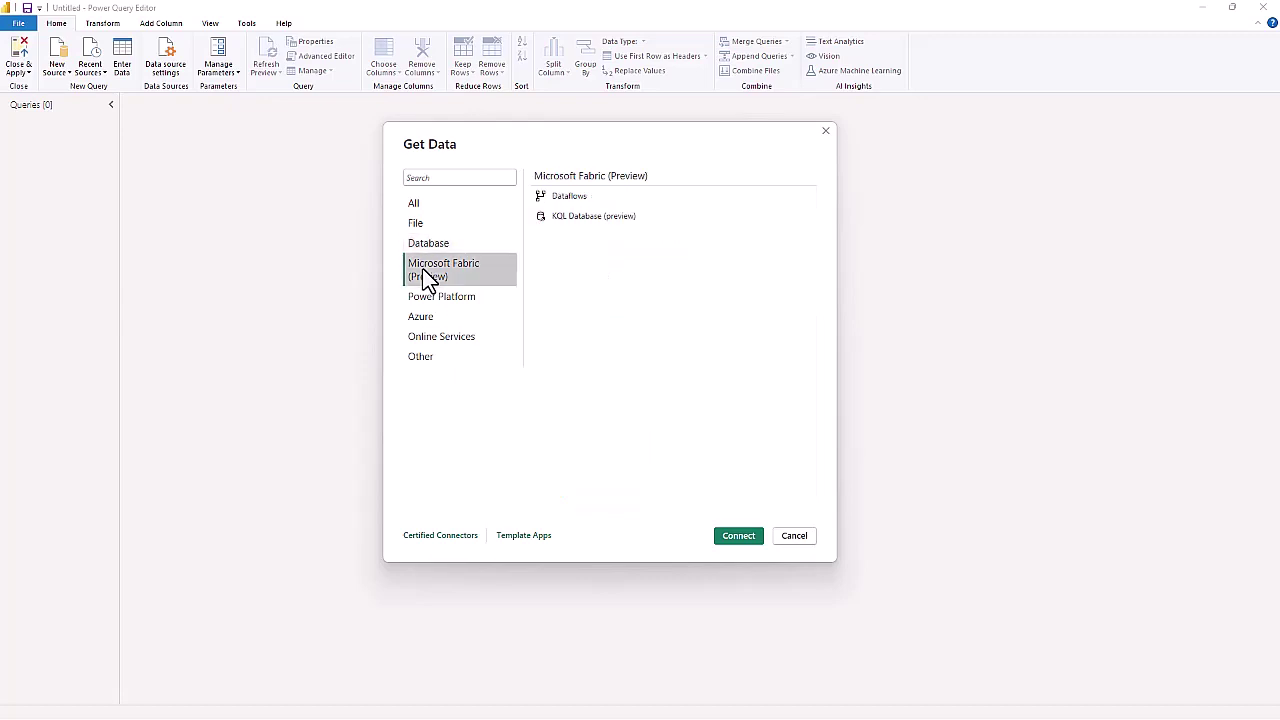
left_click(431, 300)
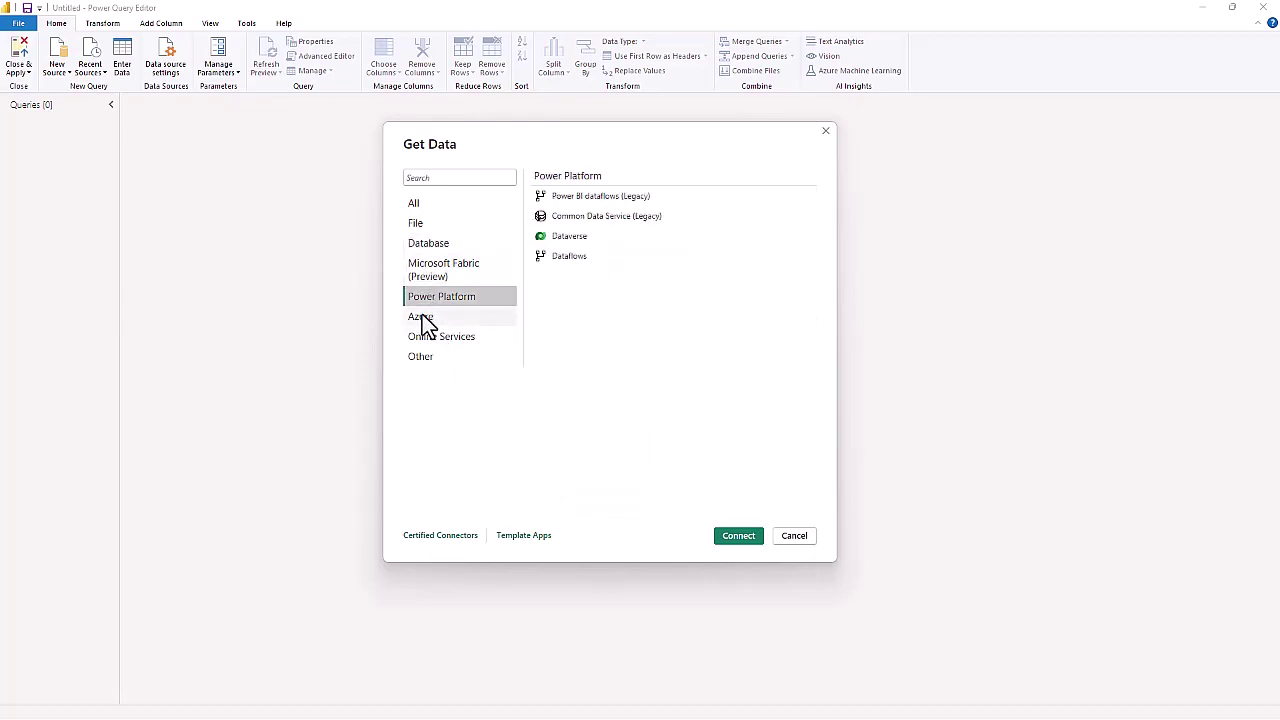
left_click(422, 318)
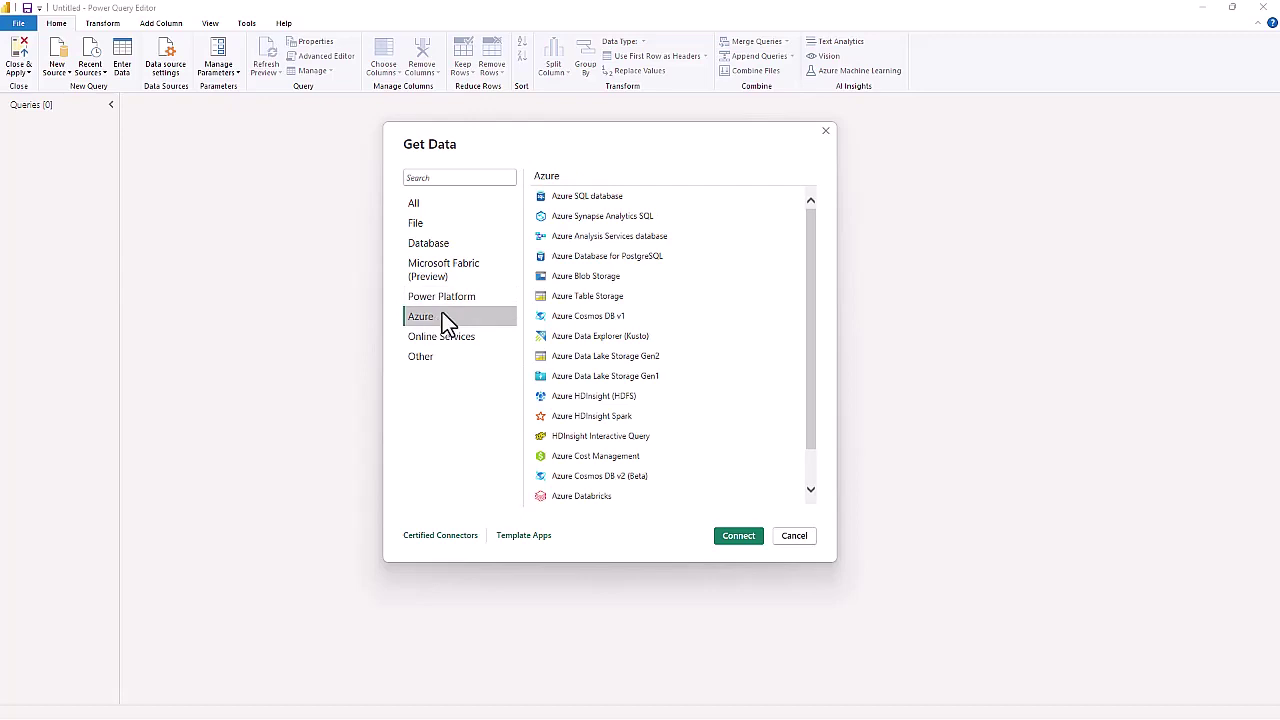
left_click(417, 225)
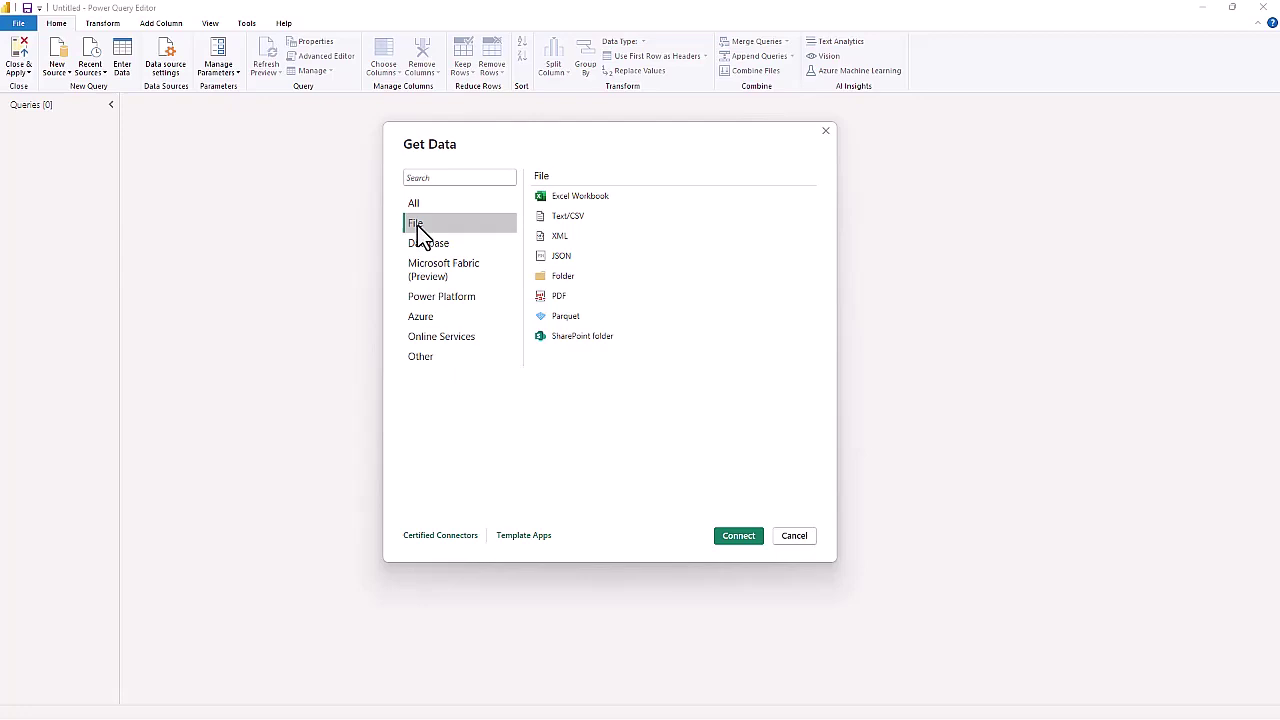
left_click(603, 285)
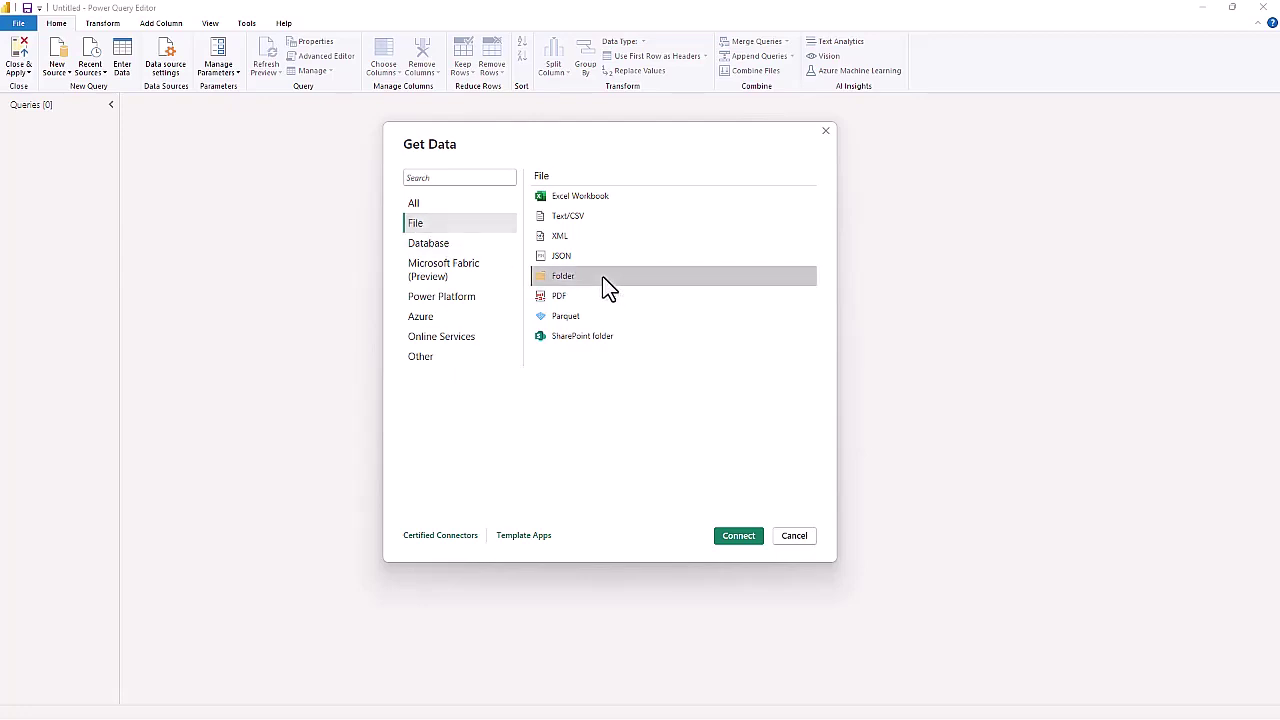
Step: Connect the Folder source to YT Data Folder, previewing its three YouTube 2020–2022 CSV files
left_click(740, 537)
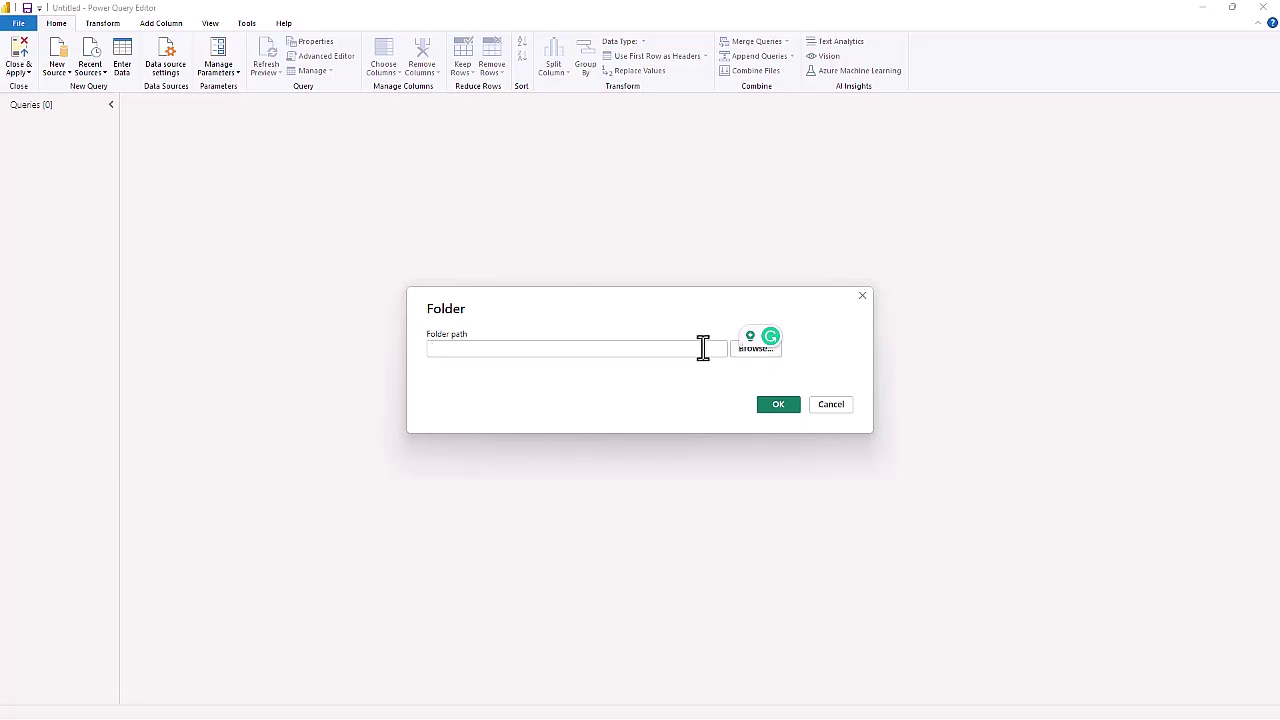
left_click(737, 351)
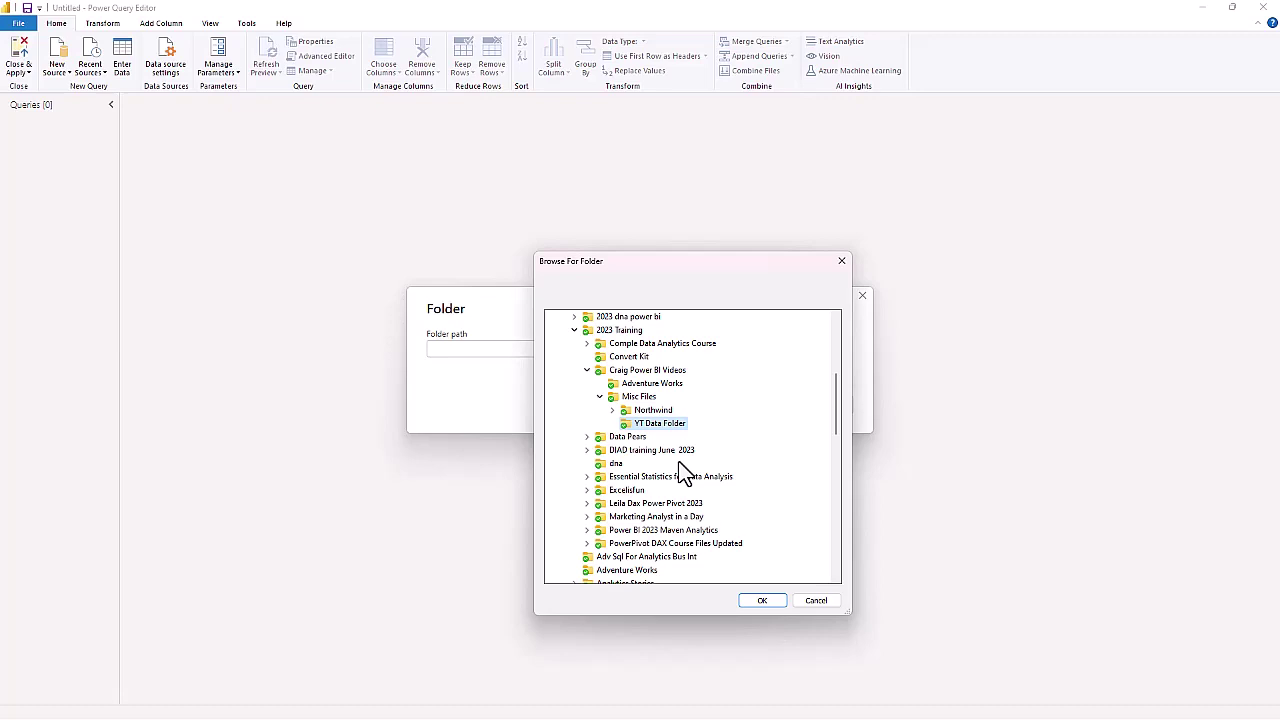
left_click(756, 601)
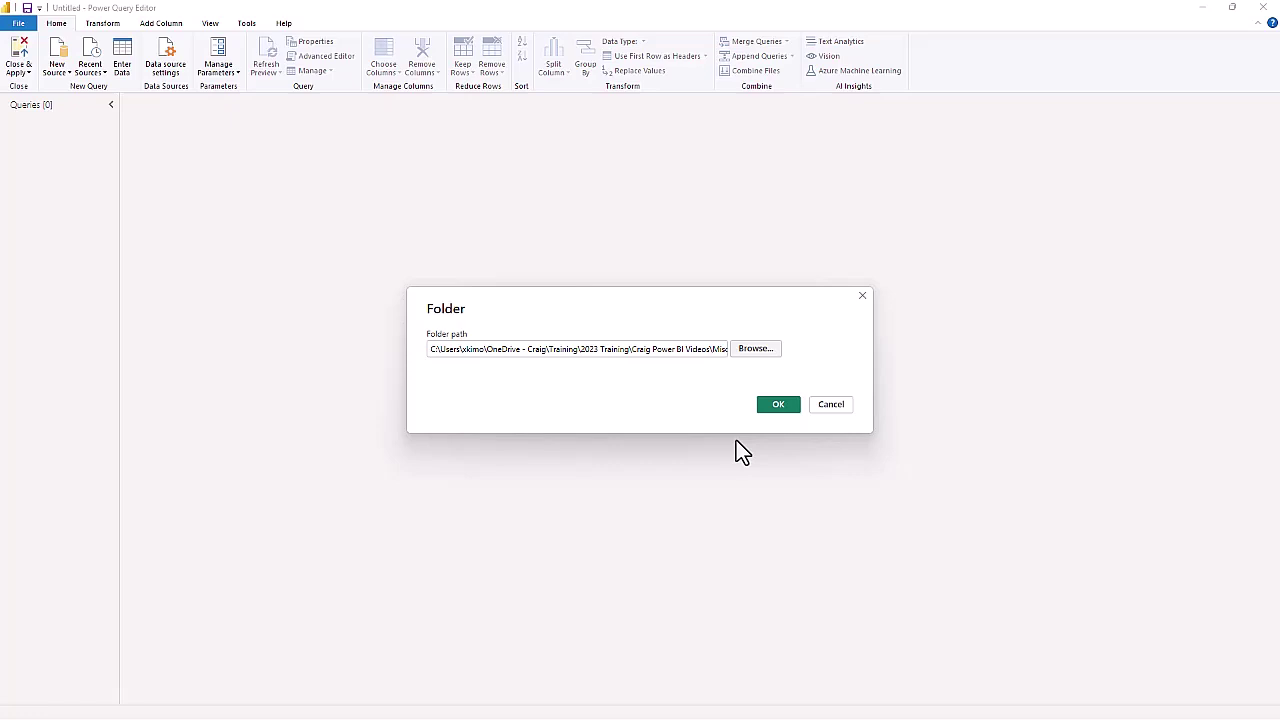
left_click(780, 405)
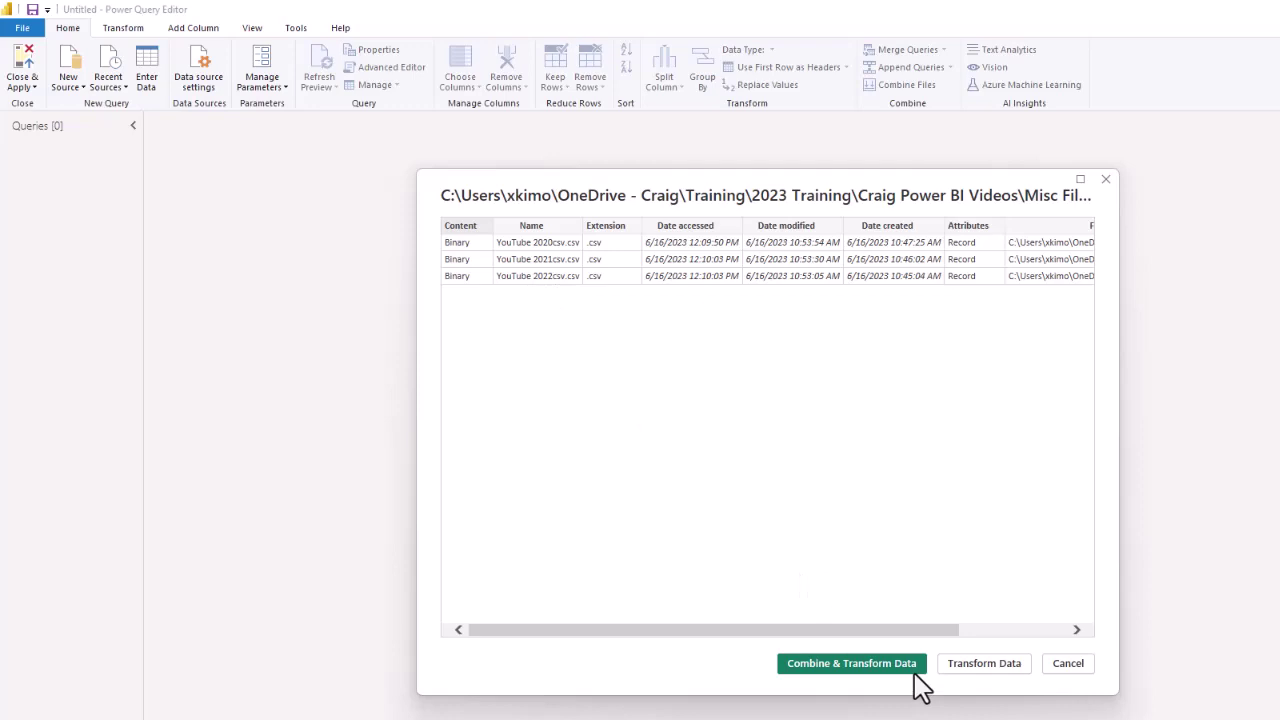
Step: Load the file list into the editor and remove every column except Content
left_click(984, 666)
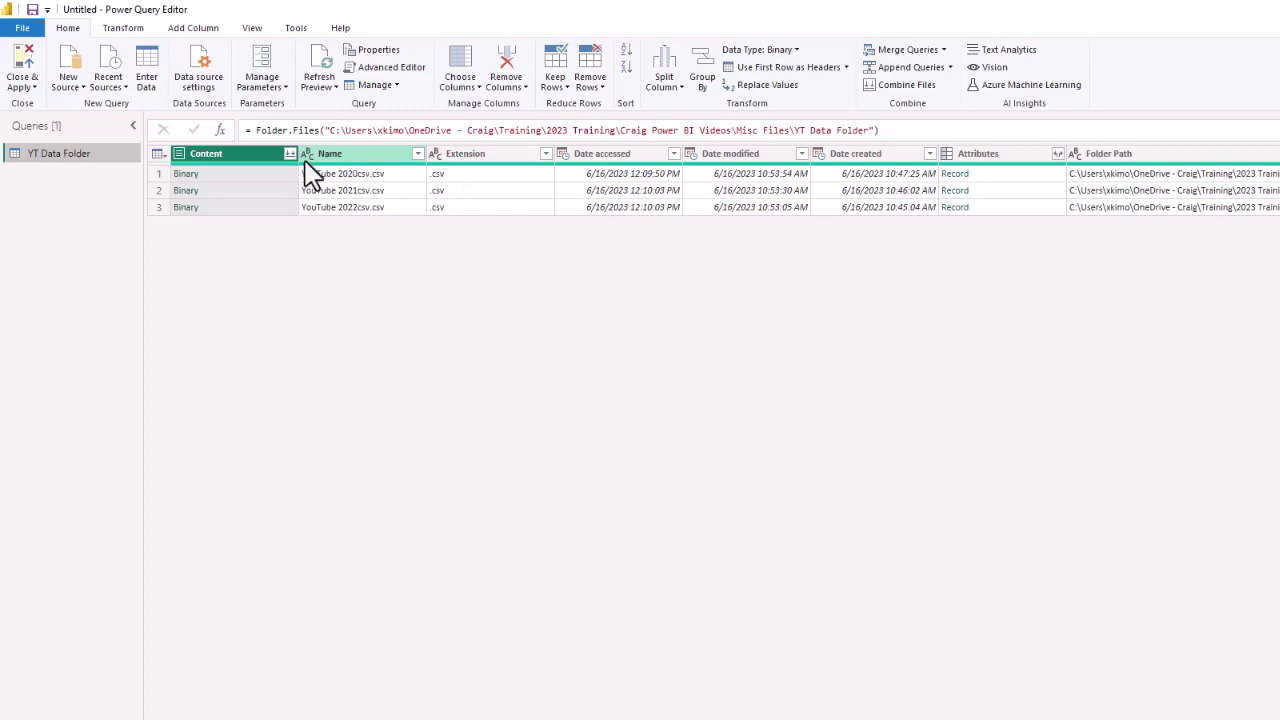
right_click(242, 168)
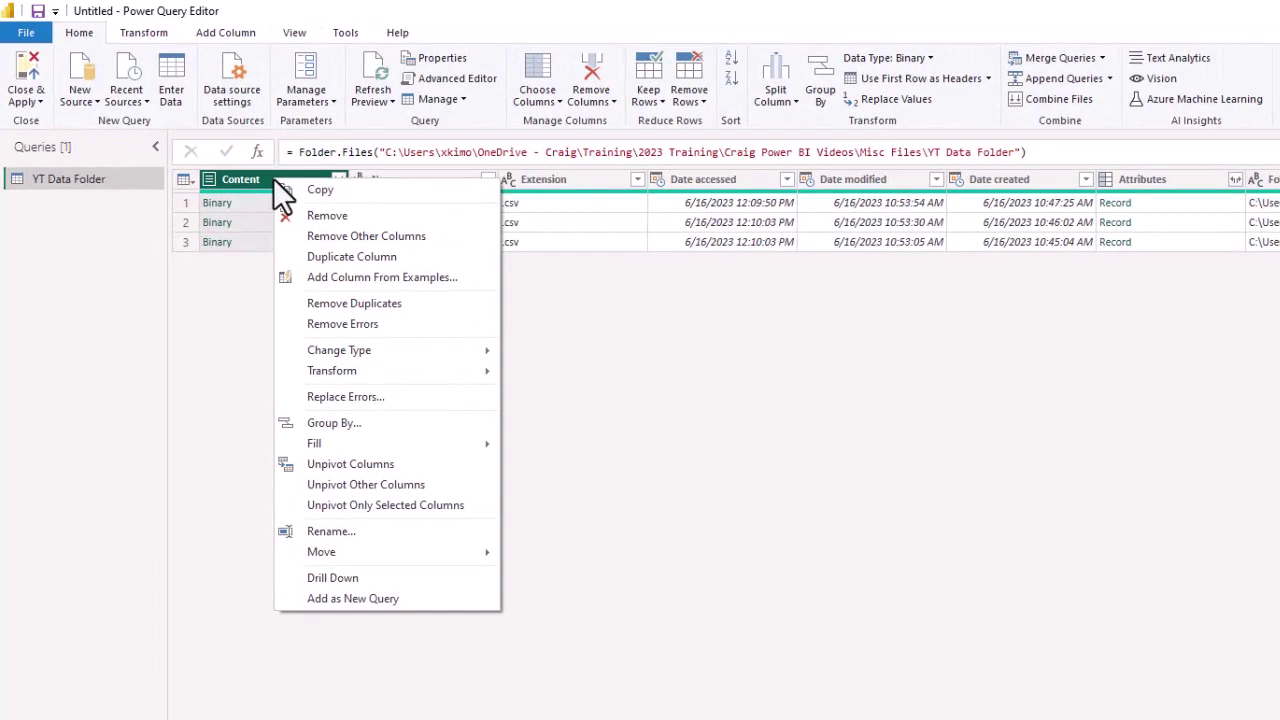
left_click(332, 236)
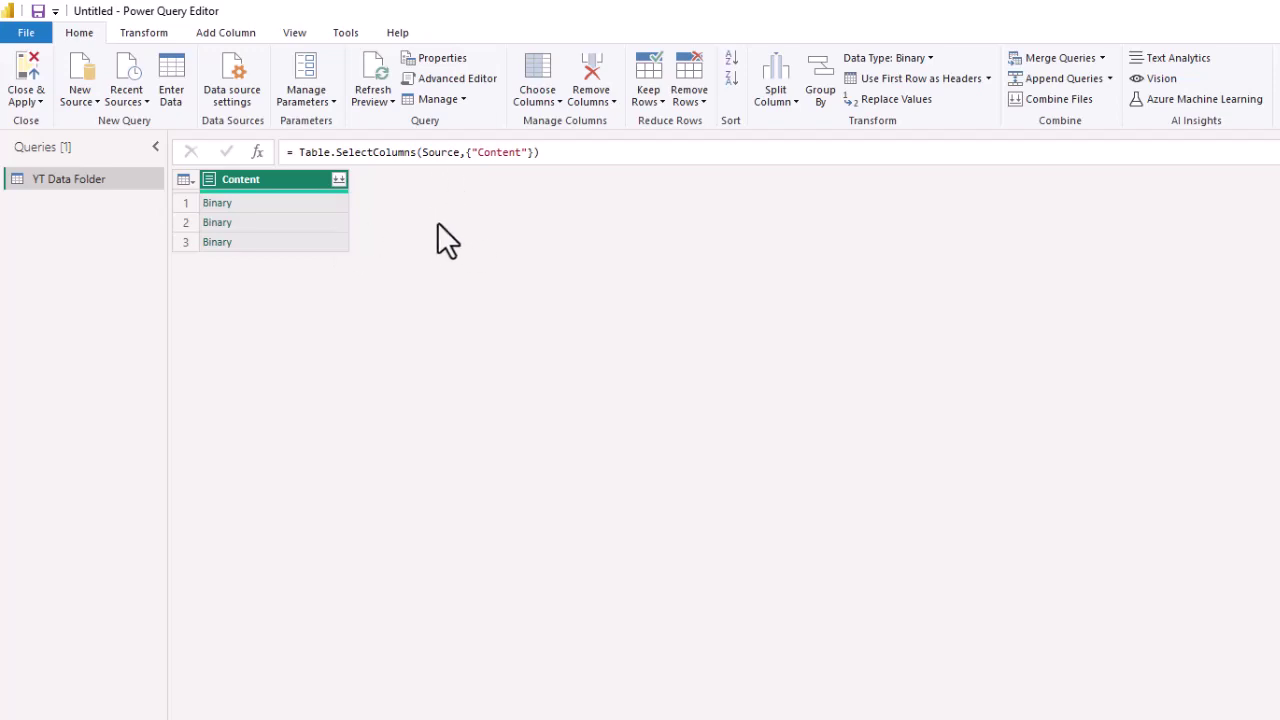
Step: Combine the three Content binaries using the default sample file settings into one table
left_click(339, 179)
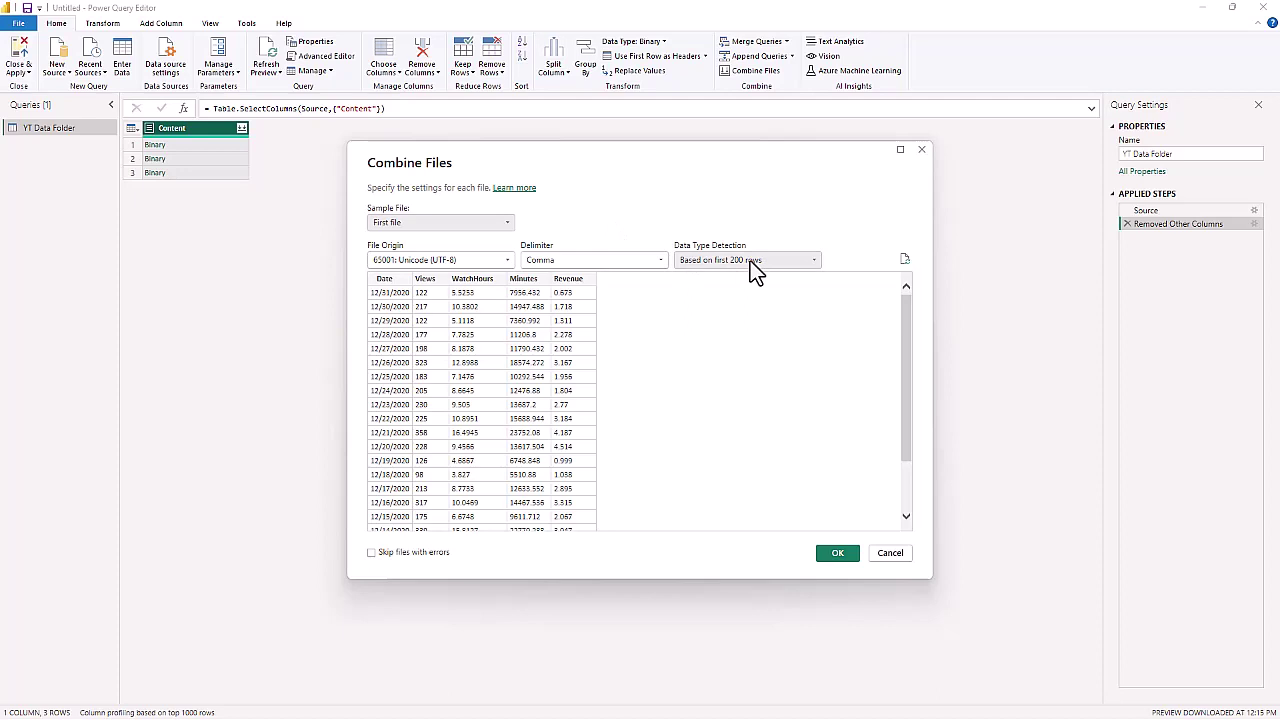
left_click(504, 222)
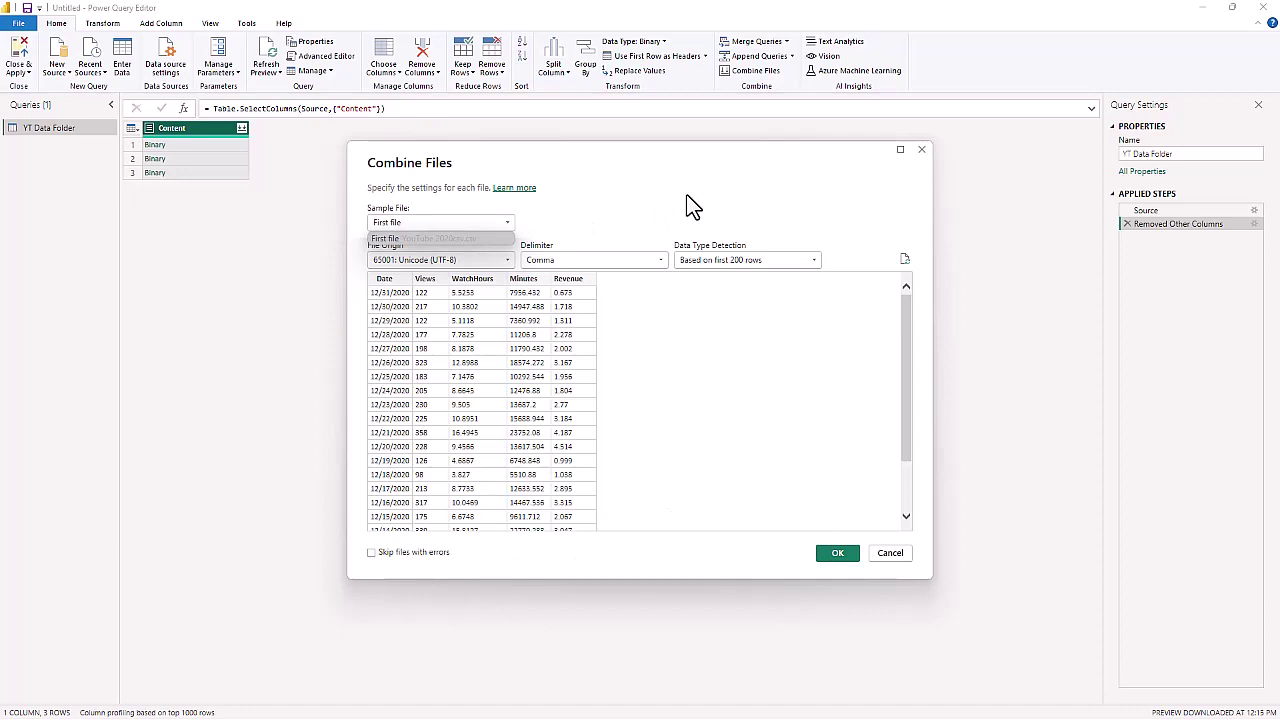
left_click(838, 556)
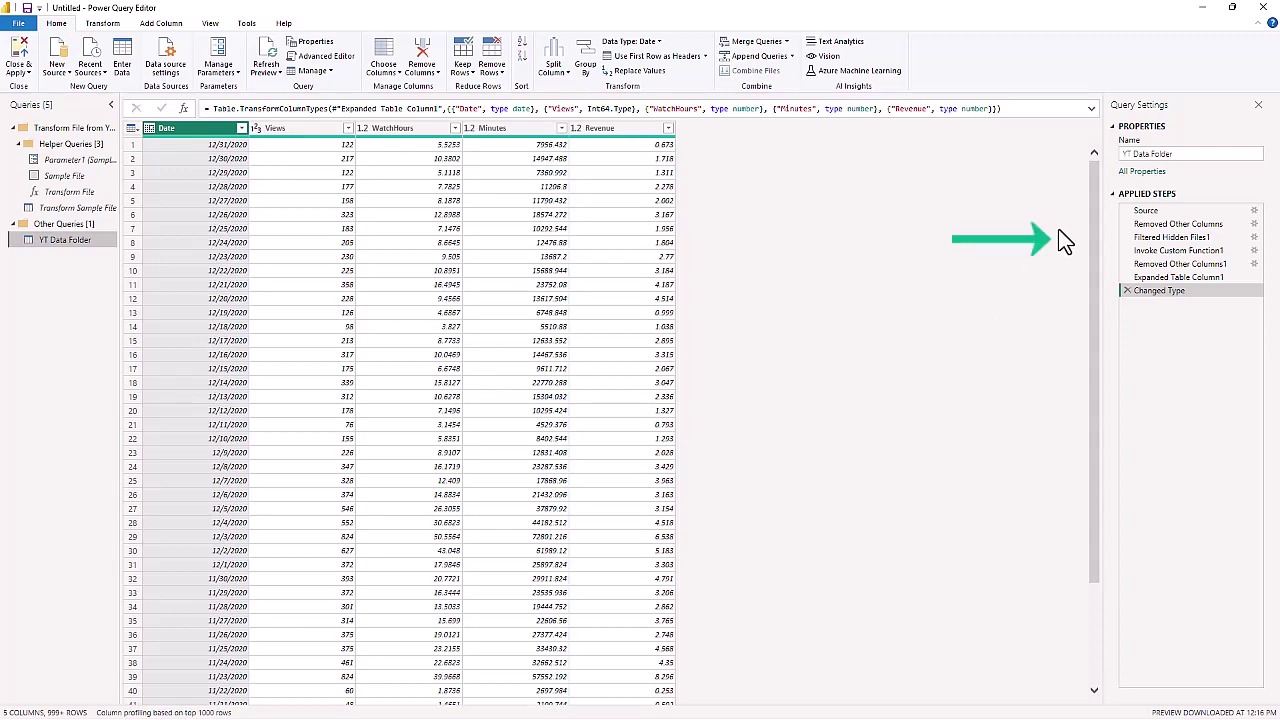
Step: Change the query name from YT Data Folder to 'Data Folder' in Query Settings
triple_click(1194, 155)
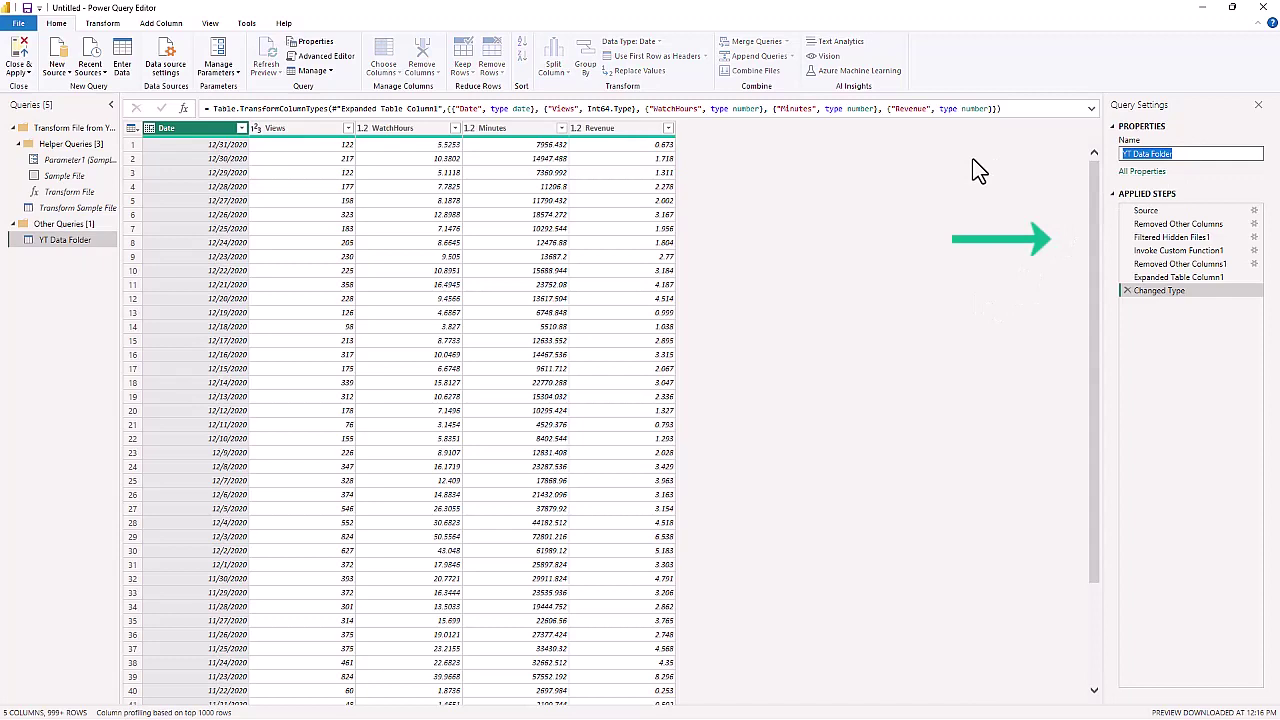
type("Data Folder")
key("Return")
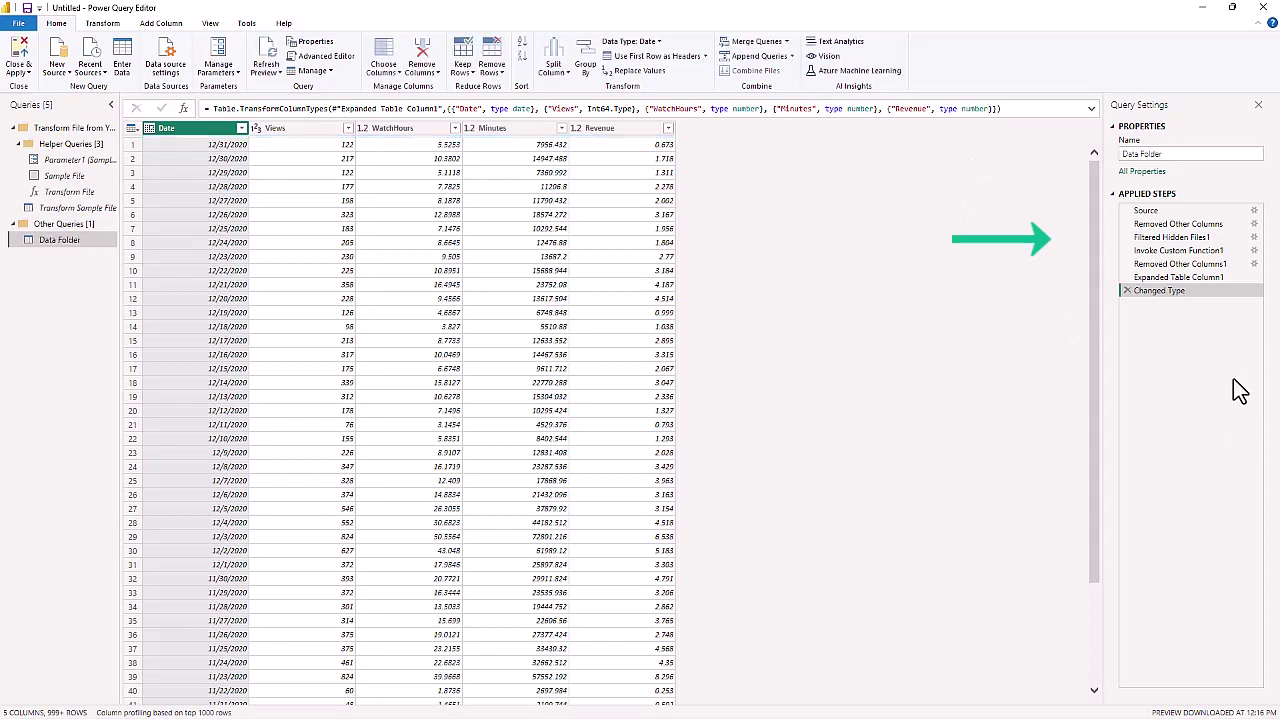
left_click(69, 206)
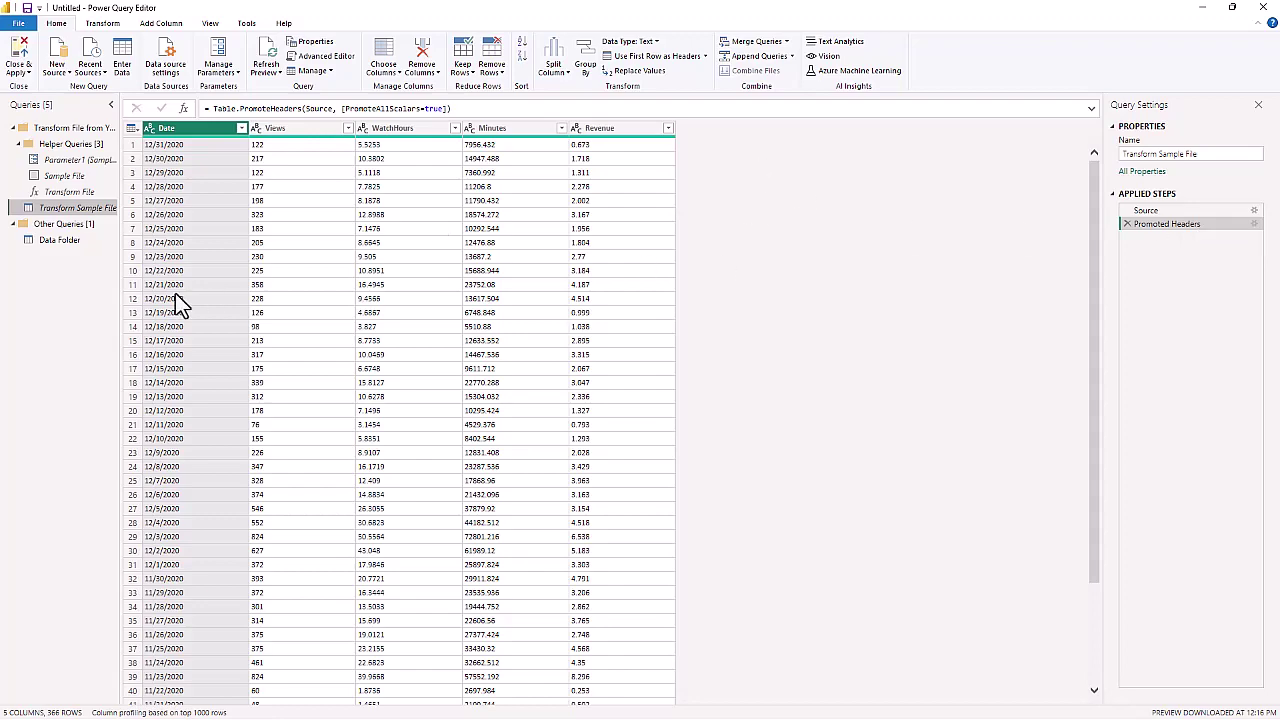
left_click(55, 245)
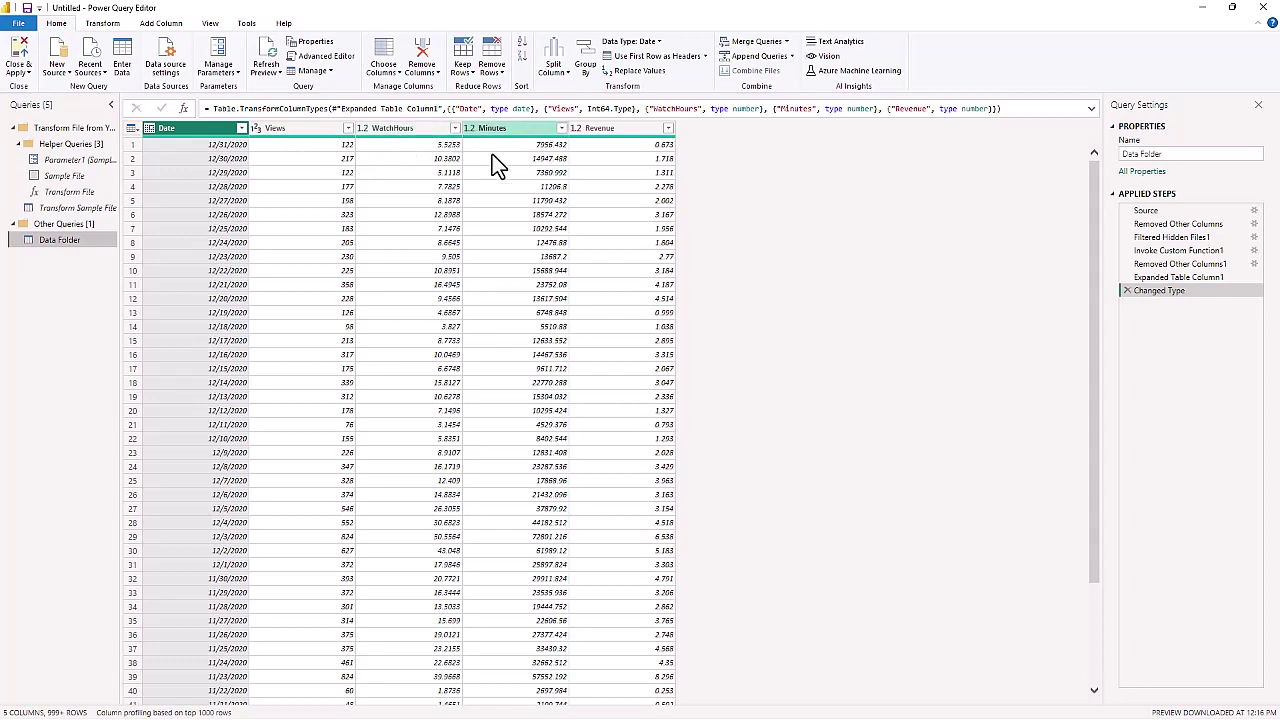
Step: Make Revenue a Fixed decimal number, replacing the existing type conversion in Changed Type
left_click(573, 128)
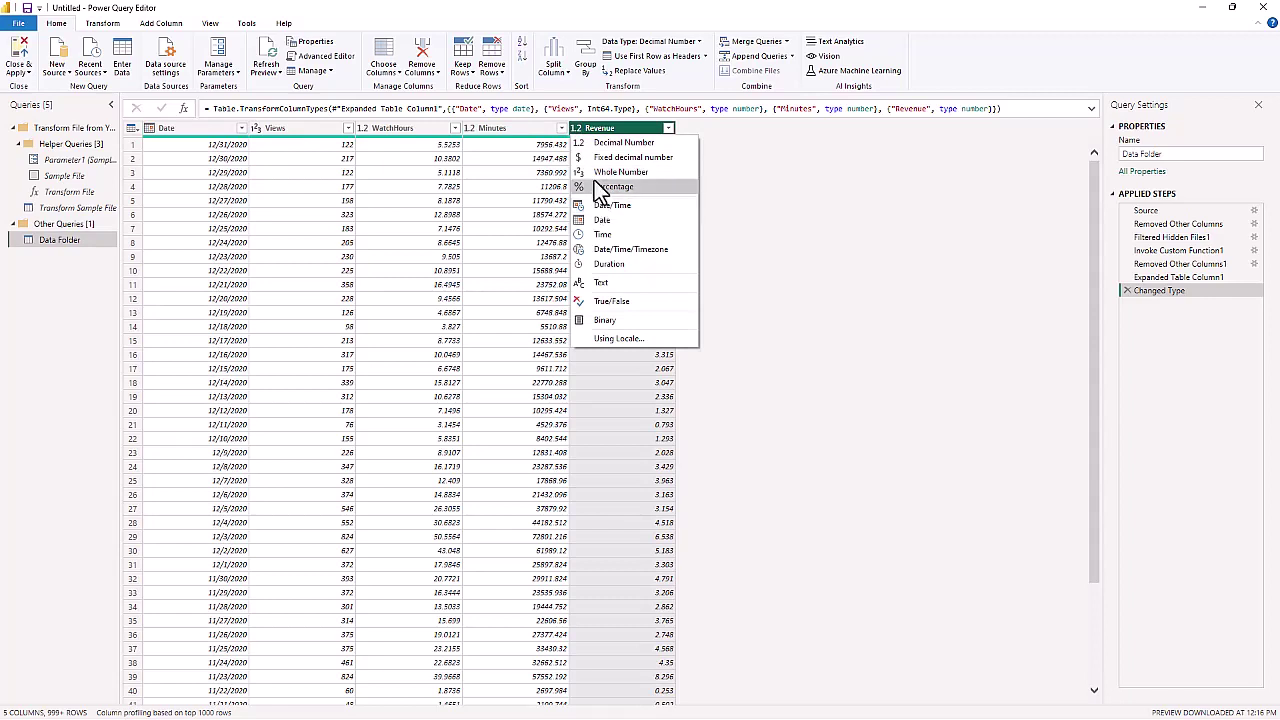
left_click(607, 160)
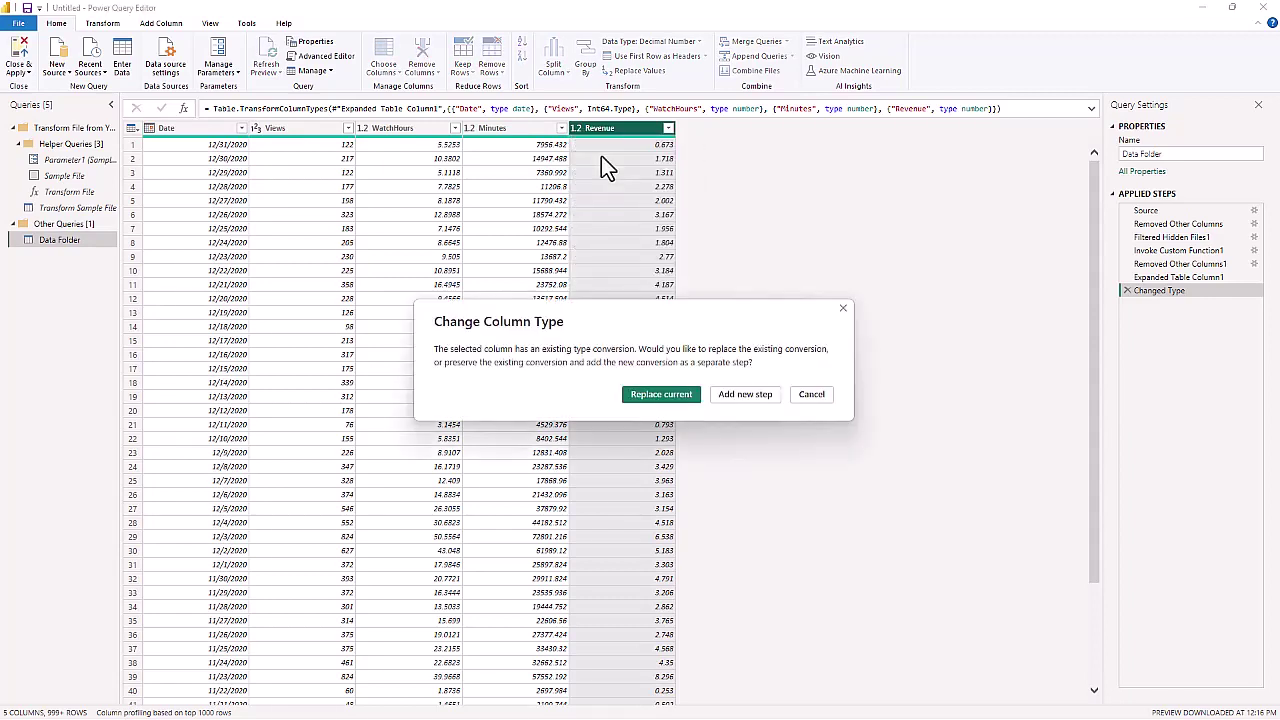
left_click(660, 394)
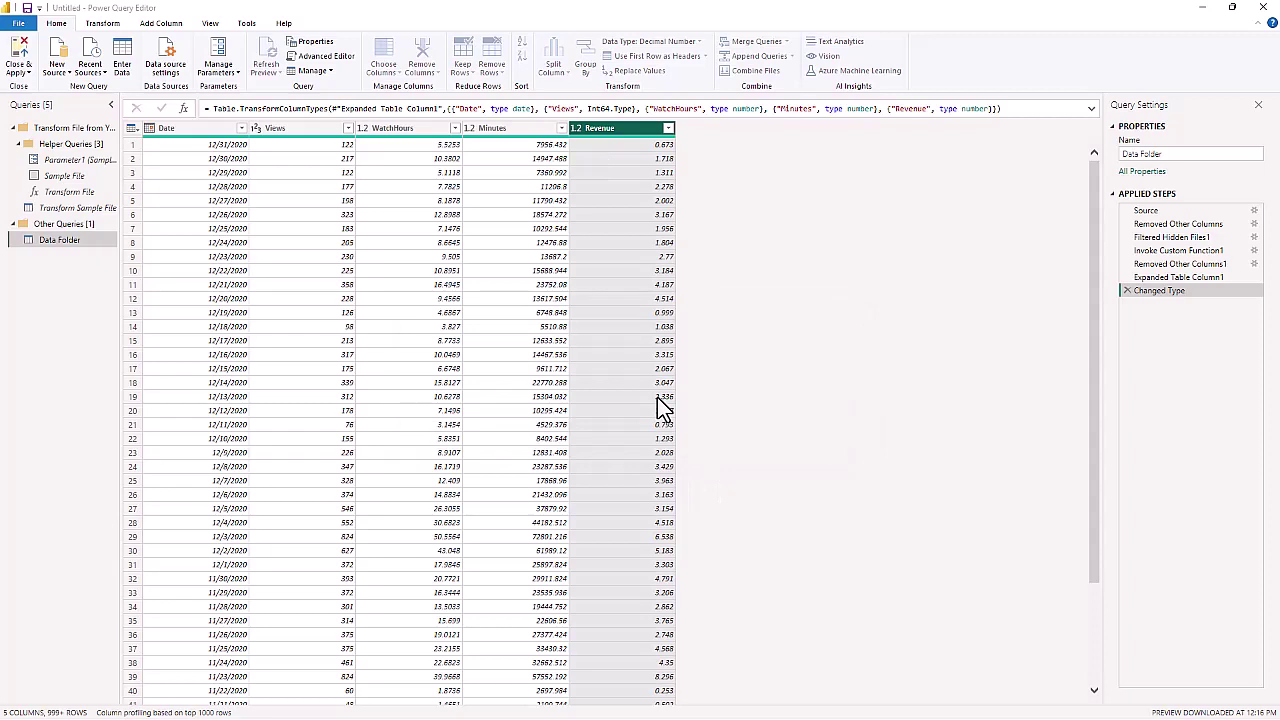